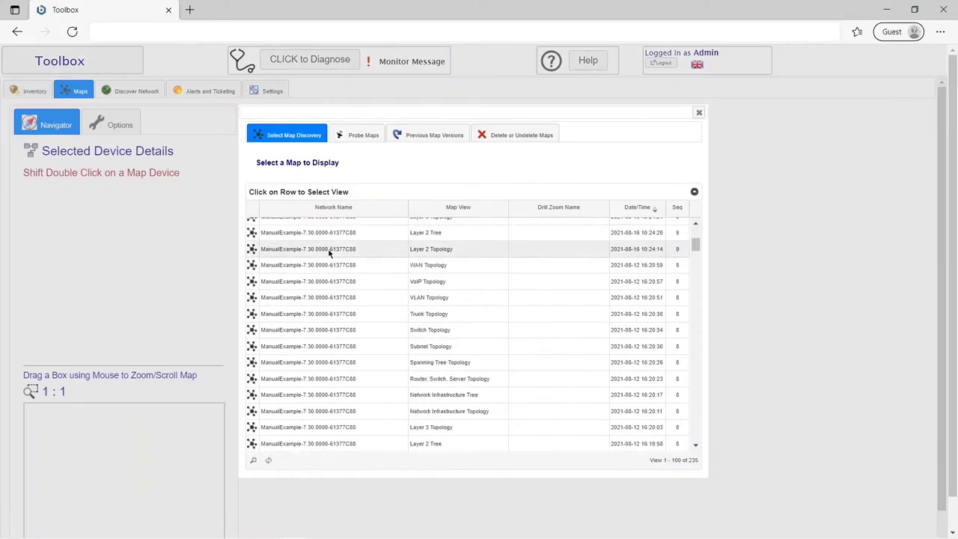
scroll(327, 252, "down", 5)
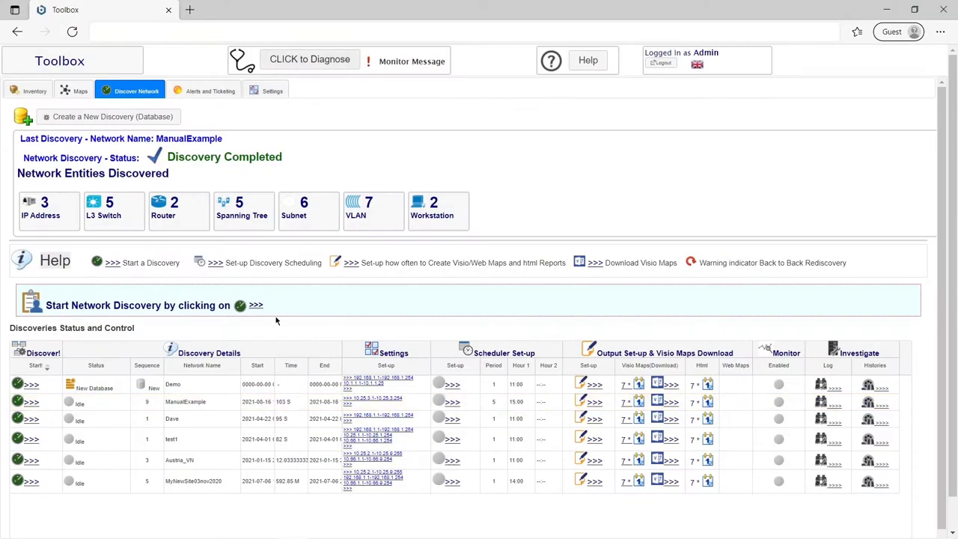
- Open the ManualExample discovery settings and chart its interface counts as a 3D pie
left_click(383, 401)
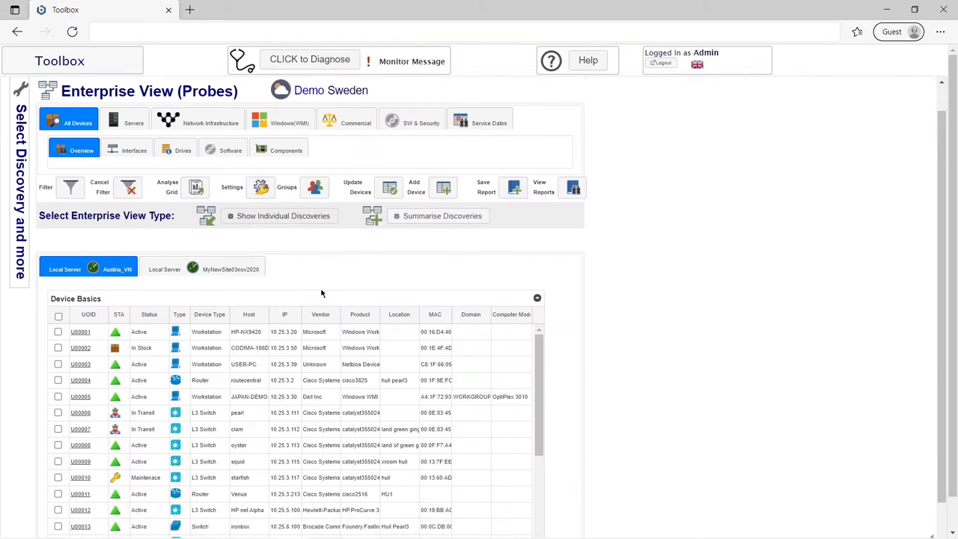
scroll(562, 377, "down", 2)
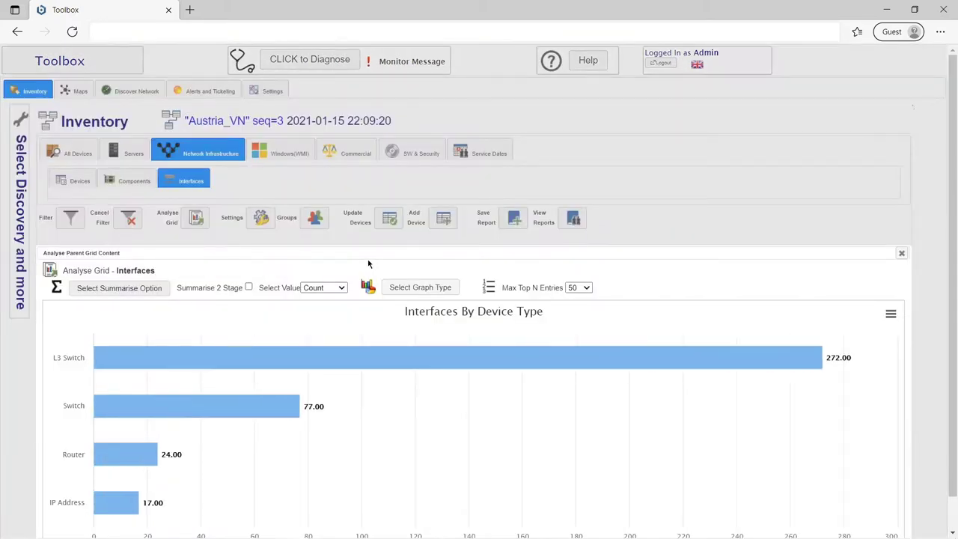
left_click(408, 288)
left_click(423, 326)
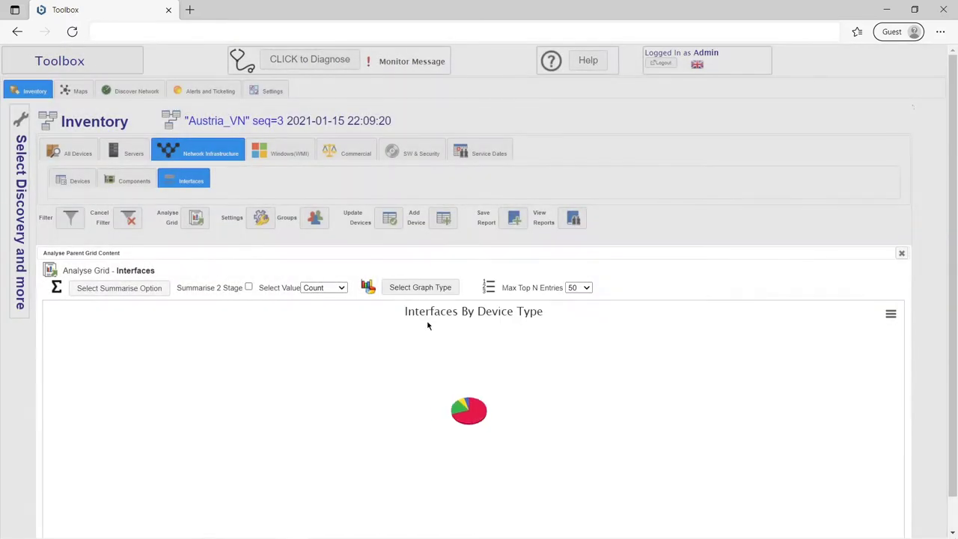
scroll(454, 287, "down", 1)
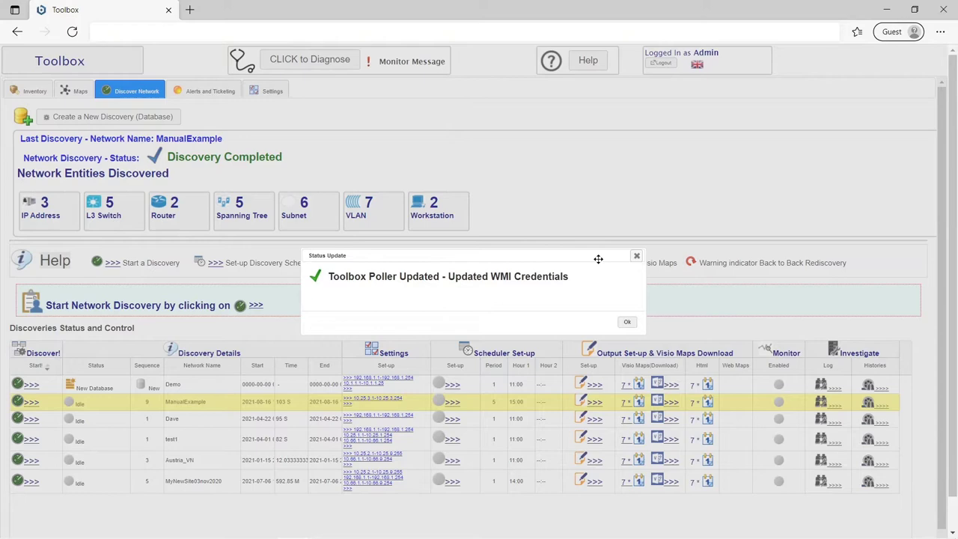
- Dismiss the status update message and pick a match rule for Device Type
left_click(626, 322)
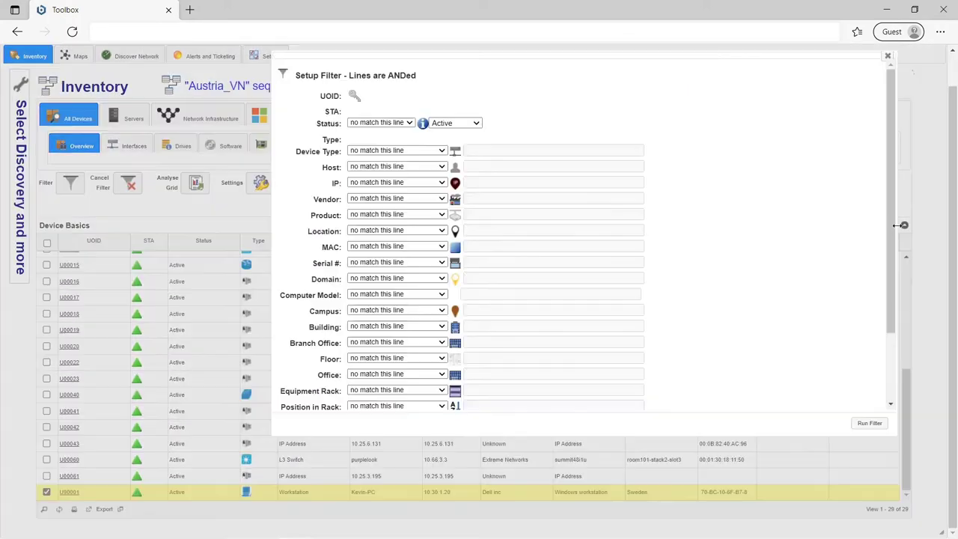
left_click(404, 150)
left_click(404, 184)
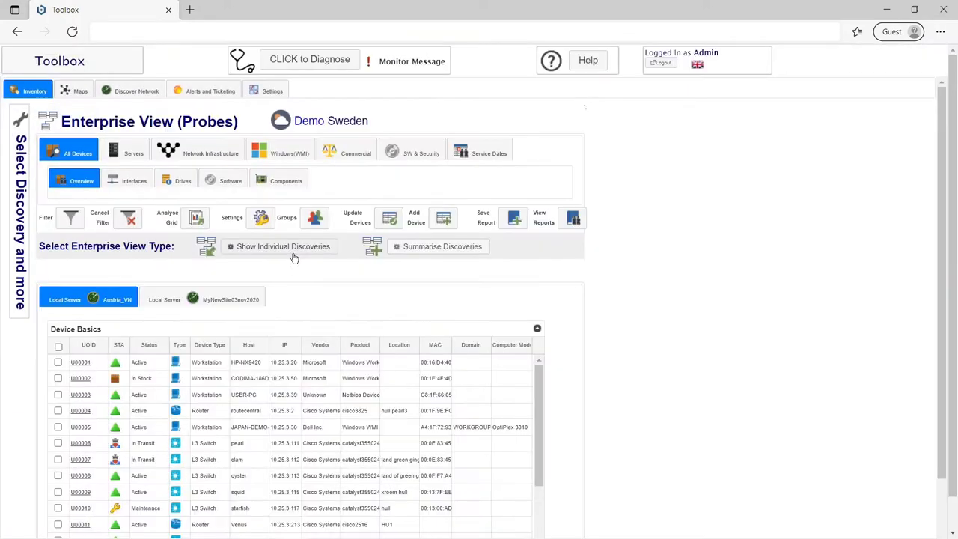
scroll(299, 269, "down", 1)
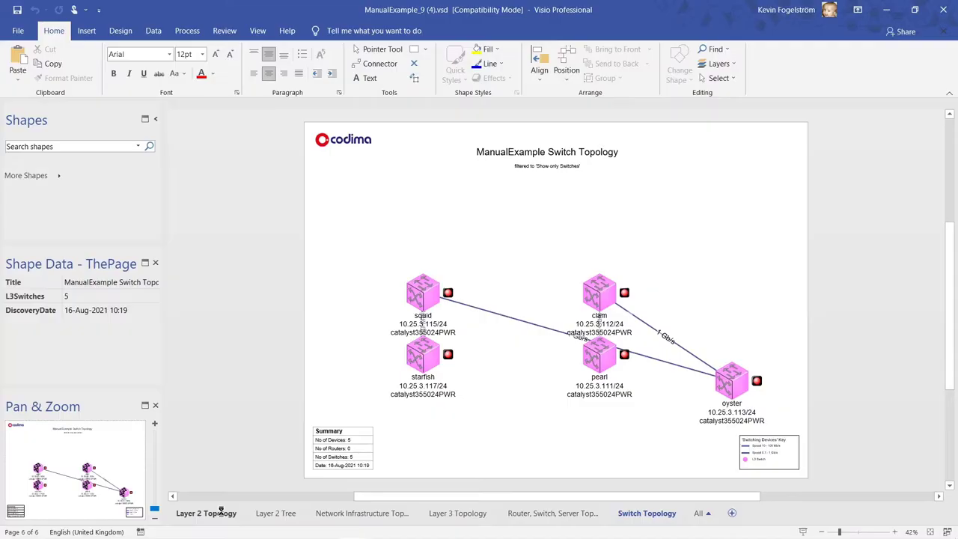
- Go from Layer 2 Topology to Alerts and Ticketing and expand 'Triage - Assign Job Tickets'
left_click(221, 513)
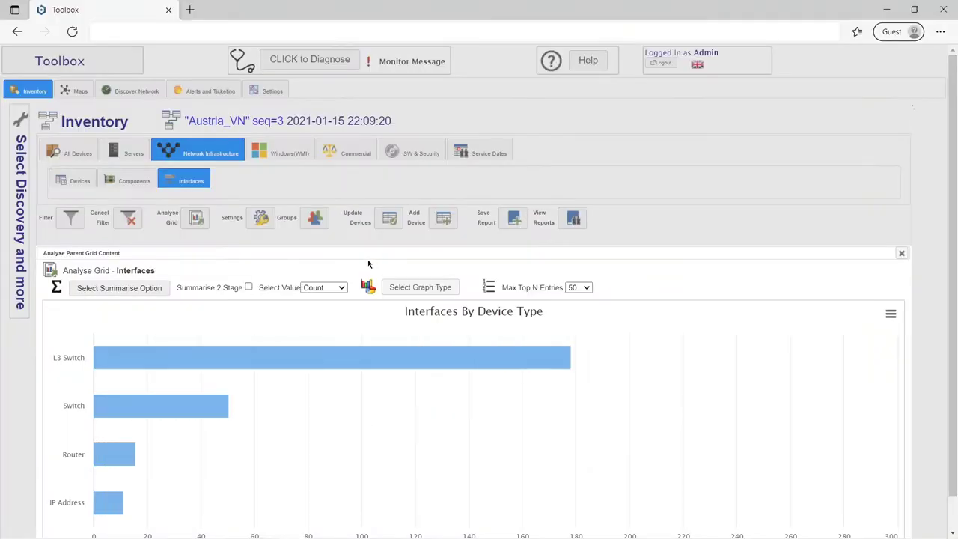
left_click(203, 87)
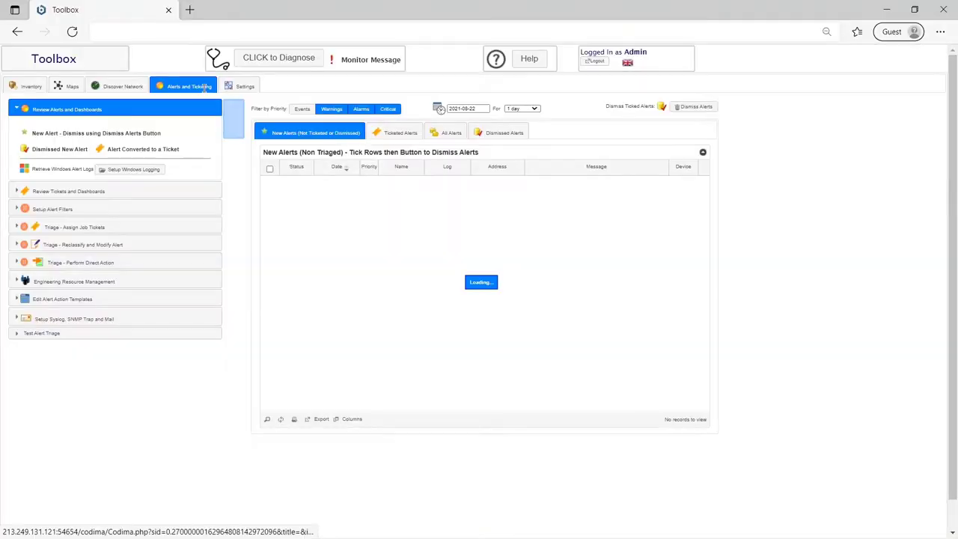
left_click(182, 222)
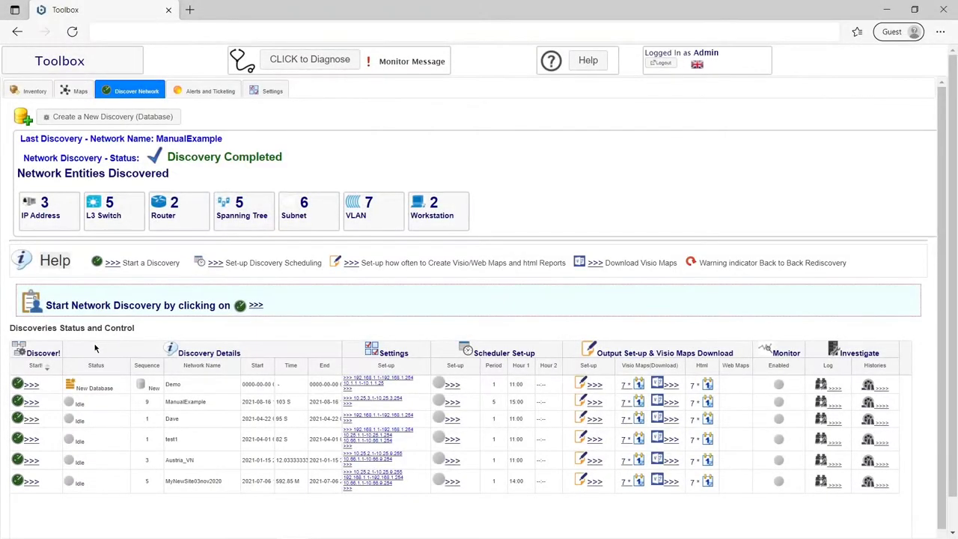
- Start the ManualExample discovery now and acknowledge the status message
left_click(32, 404)
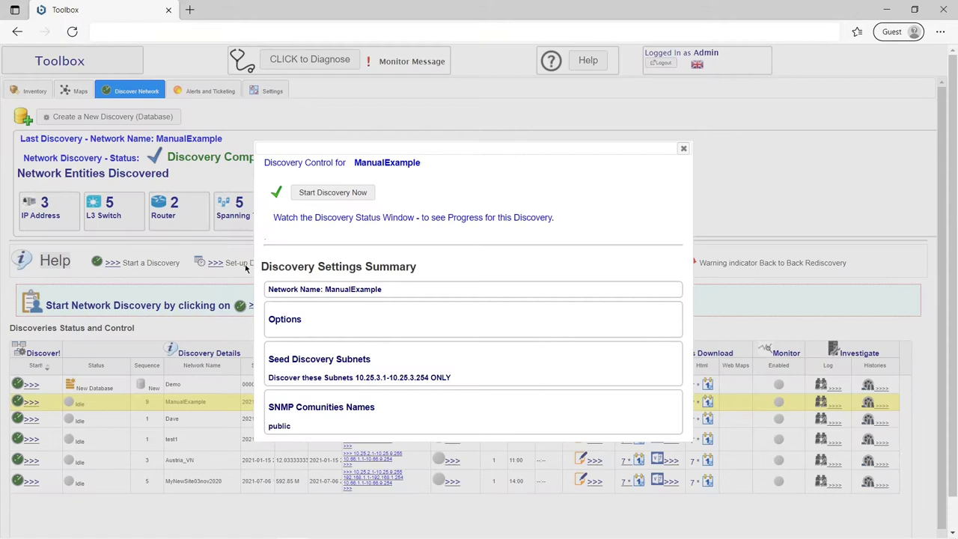
left_click(332, 192)
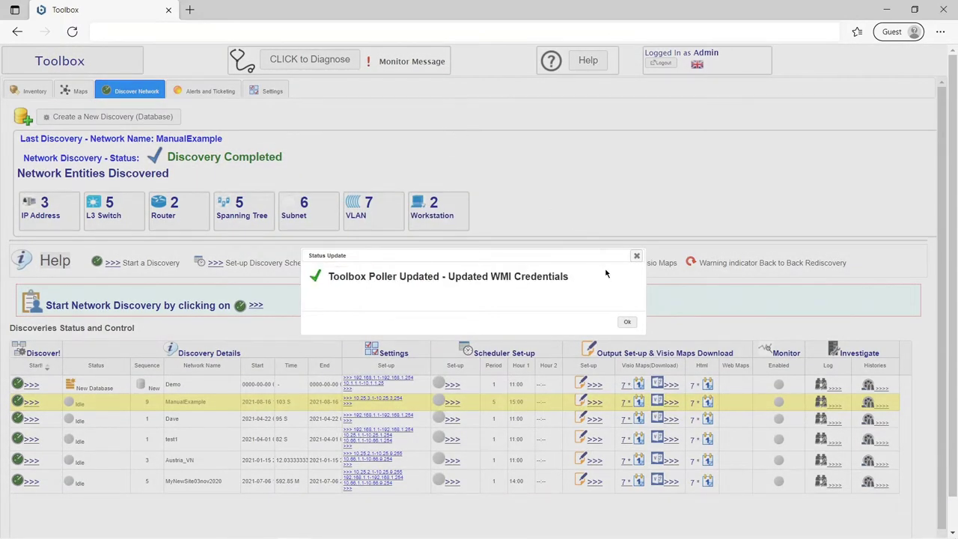
left_click(627, 321)
- Open ManualExample's Passwords and Communities credentials and begin entering SNMP community names
left_click(388, 402)
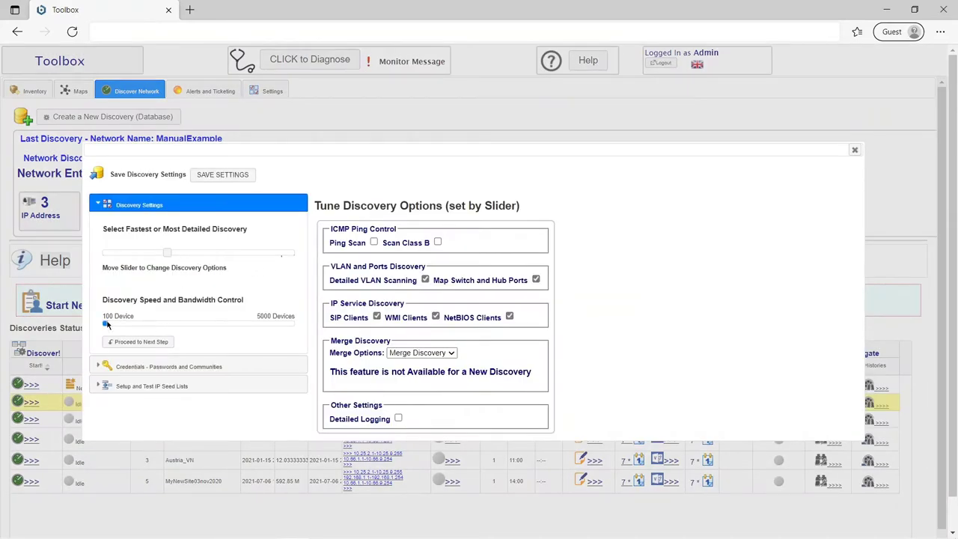
left_click(176, 367)
left_click(363, 253)
type("p")
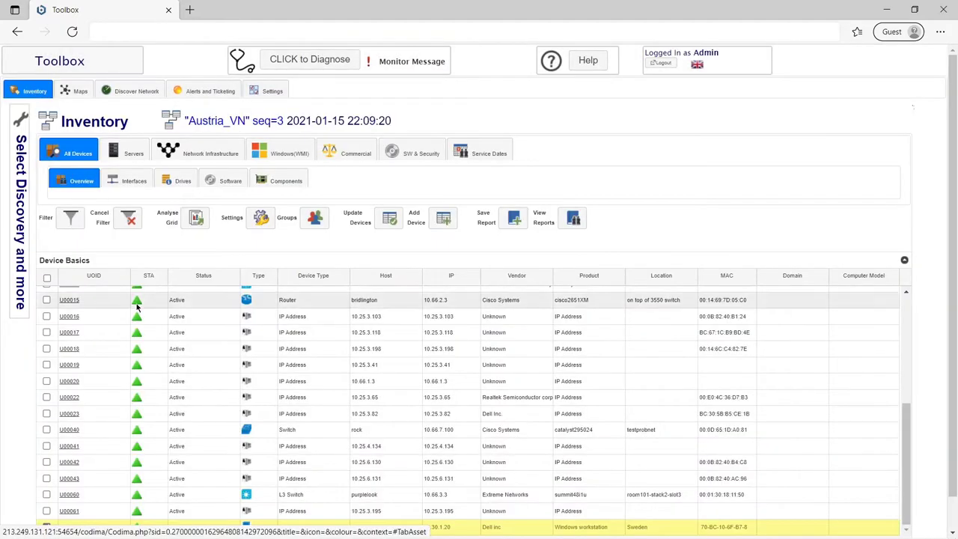
- Open Components, then list the Austria_VN Network Infrastructure devices' Interfaces with ports, speeds and VLANs
scroll(83, 393, "down", 1)
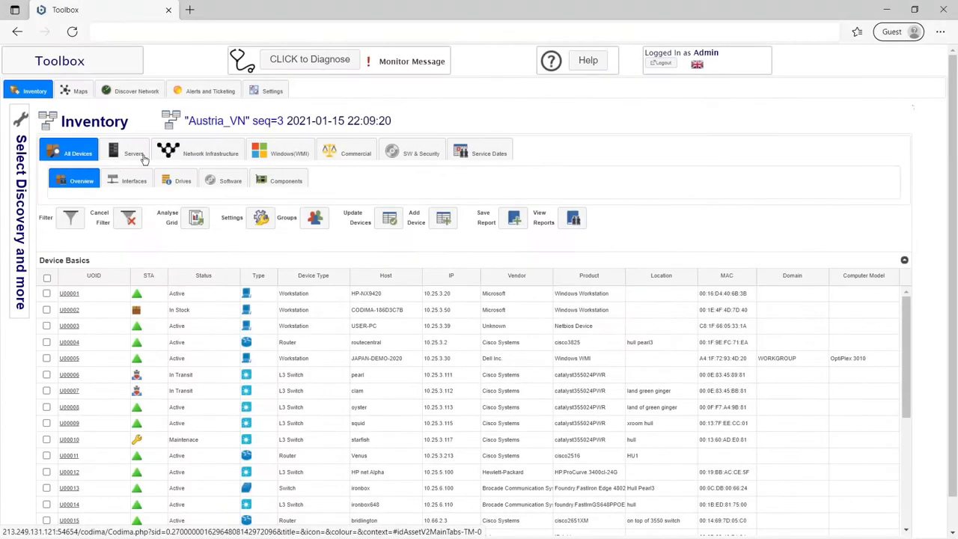
left_click(278, 181)
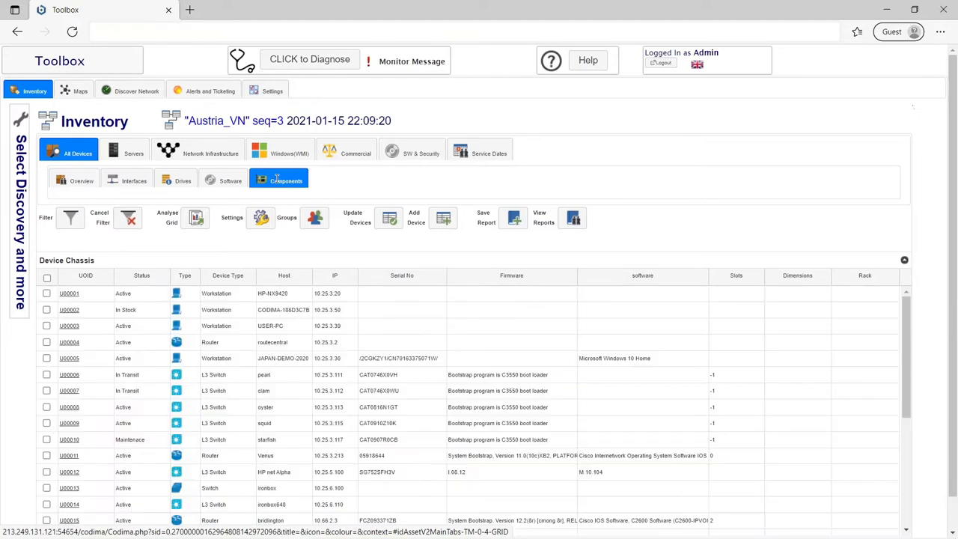
left_click(224, 158)
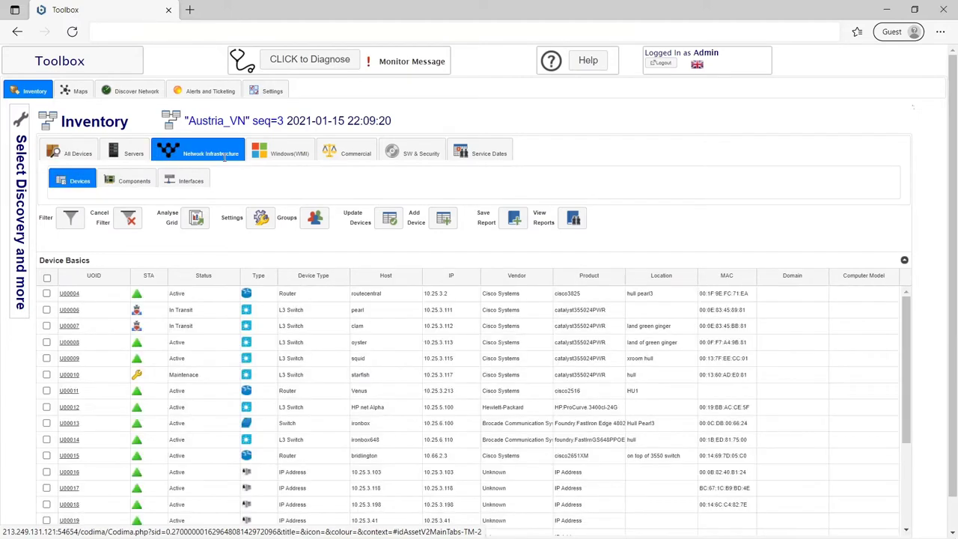
left_click(162, 180)
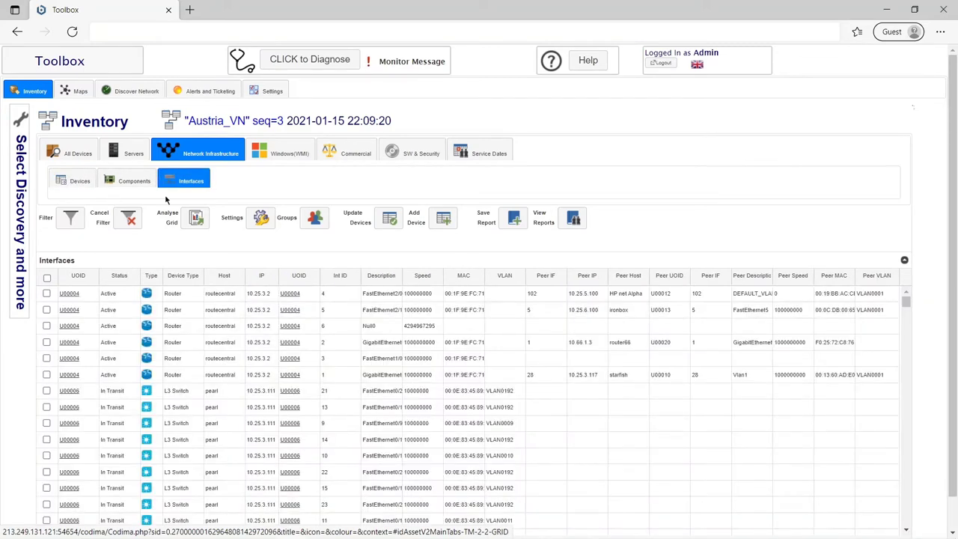
scroll(217, 341, "down", 5)
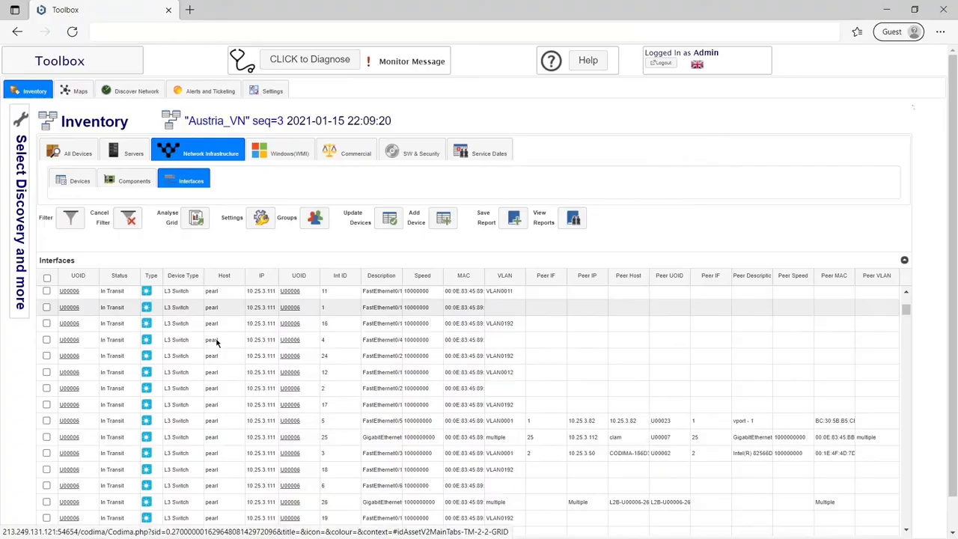
scroll(216, 341, "down", 2)
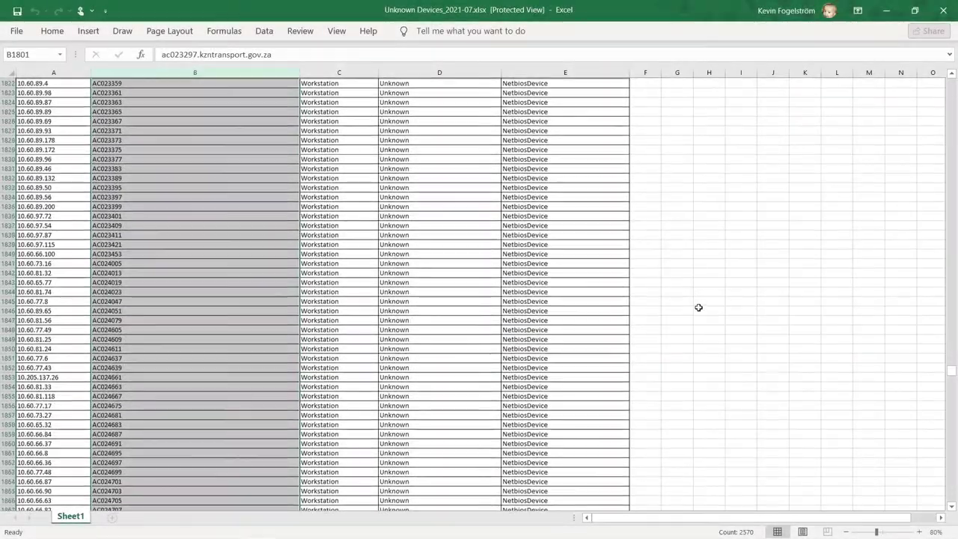
scroll(698, 308, "down", 10)
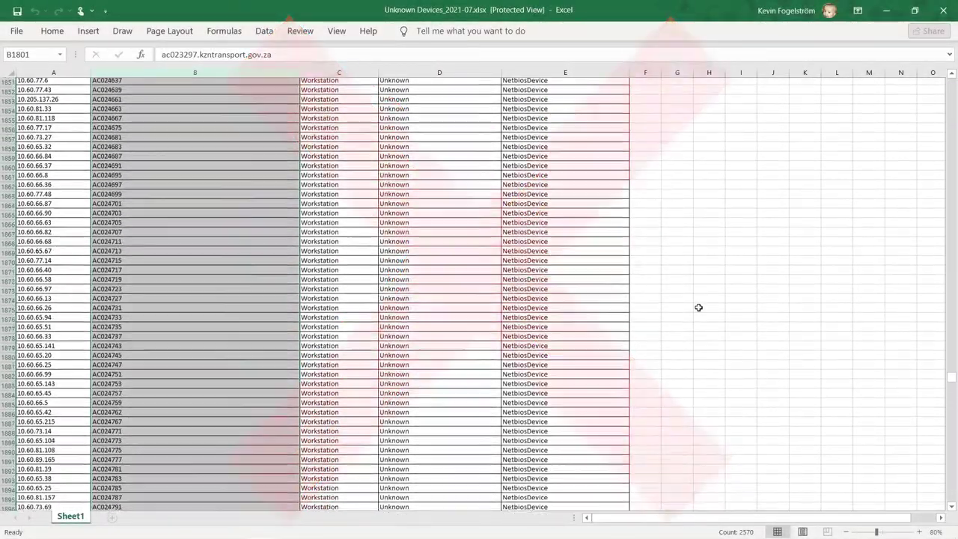
scroll(698, 307, "down", 10)
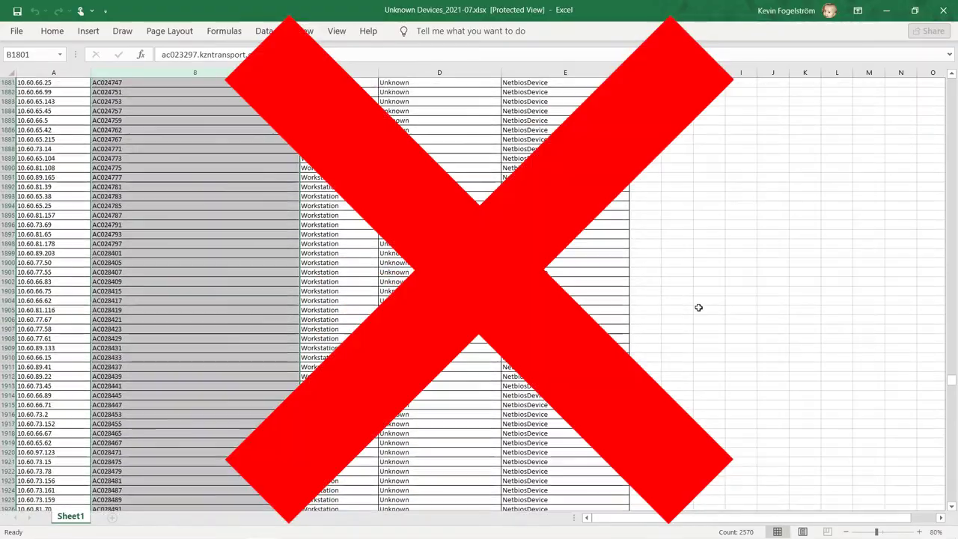
scroll(698, 307, "down", 6)
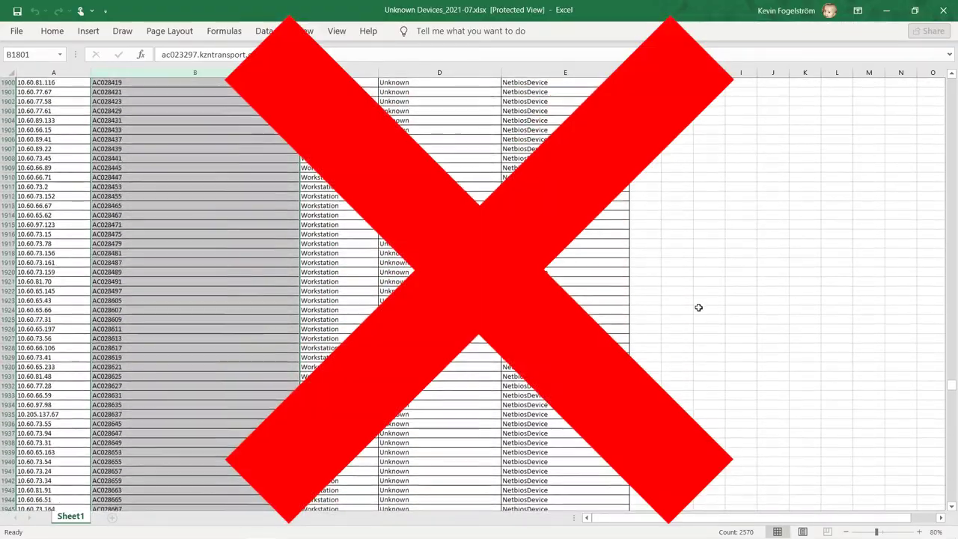
scroll(698, 307, "down", 3)
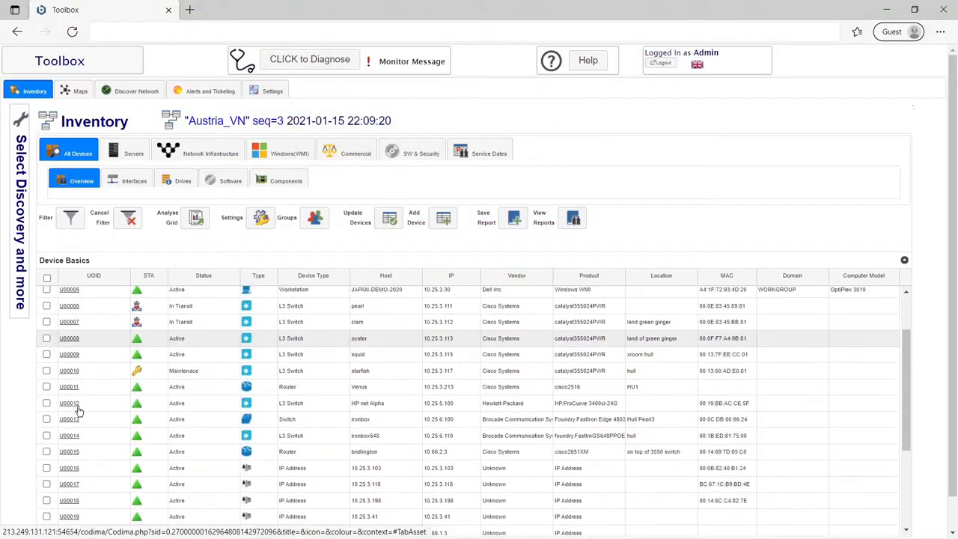
- Filter devices to Device Type 'Work' and exclude hosts starting with 'User'
left_click(74, 90)
scroll(329, 254, "down", 5)
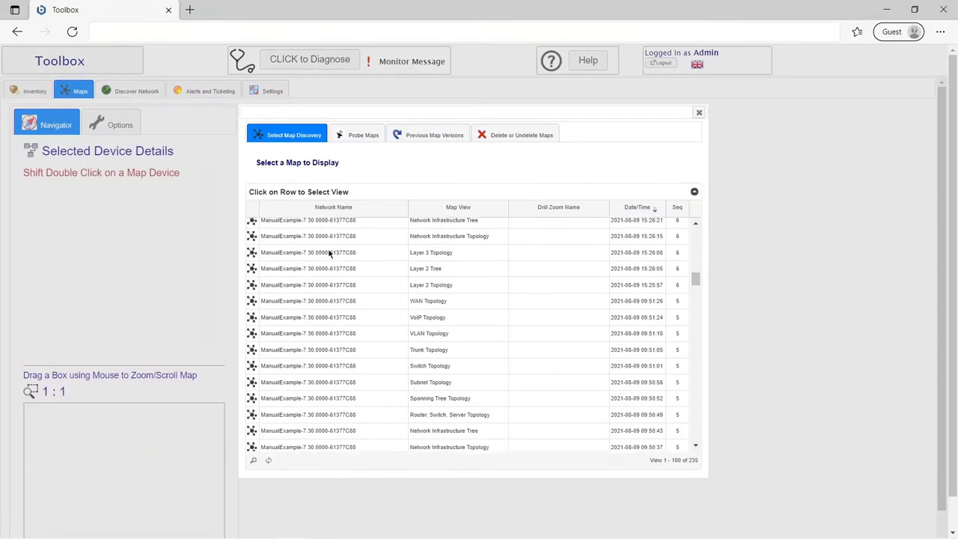
scroll(329, 254, "down", 3)
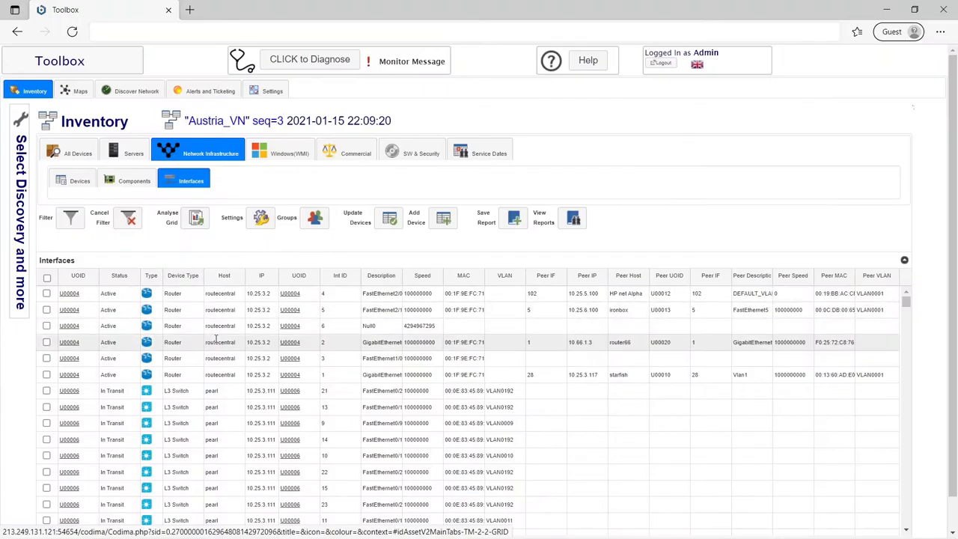
scroll(216, 339, "down", 5)
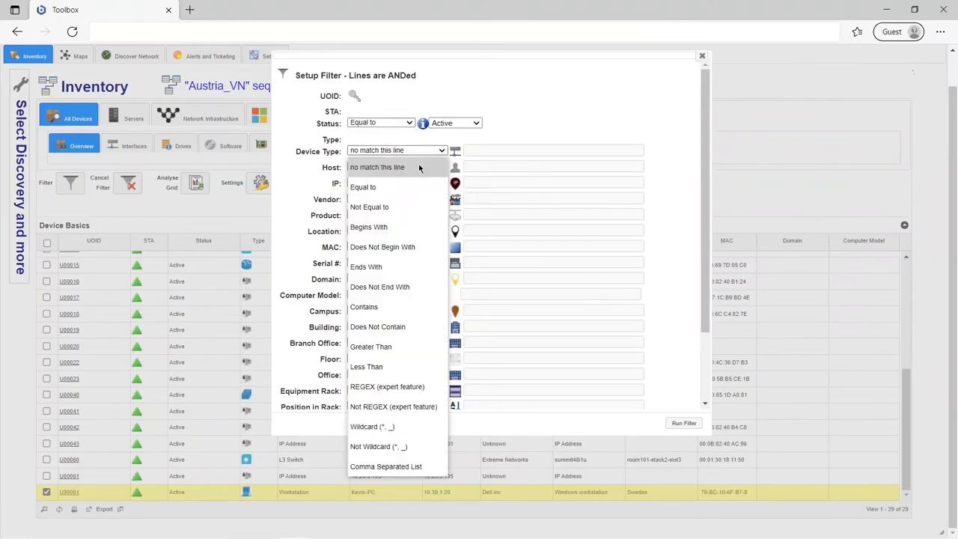
left_click(408, 226)
type("Work")
left_click(397, 166)
left_click(427, 261)
type("User")
- Add filters: IP contains '30.1', vendor excludes 'Cisco', product begins with 'Windows'
left_click(396, 182)
left_click(374, 319)
type("30.1")
left_click(397, 198)
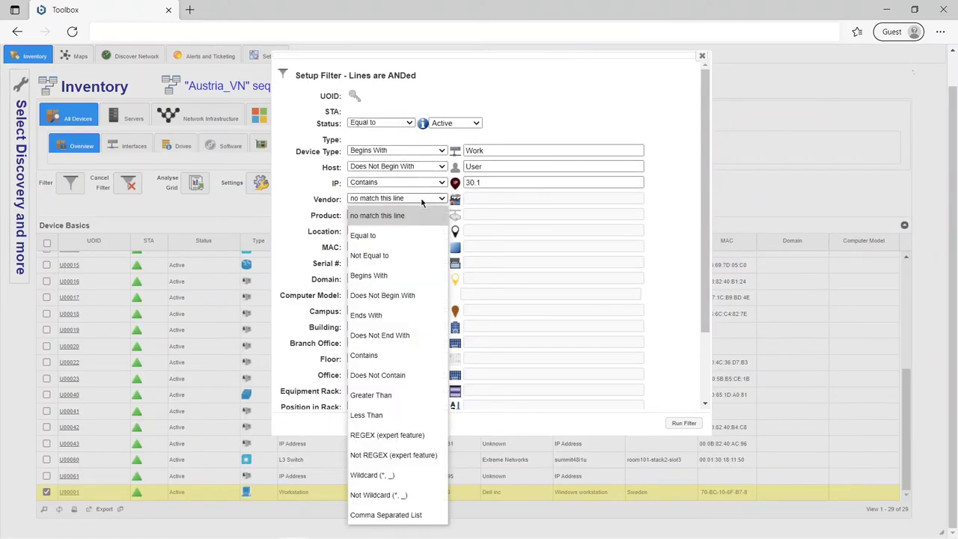
left_click(374, 352)
type("Cisco")
left_click(396, 214)
left_click(374, 285)
type("Windows")
left_click(397, 230)
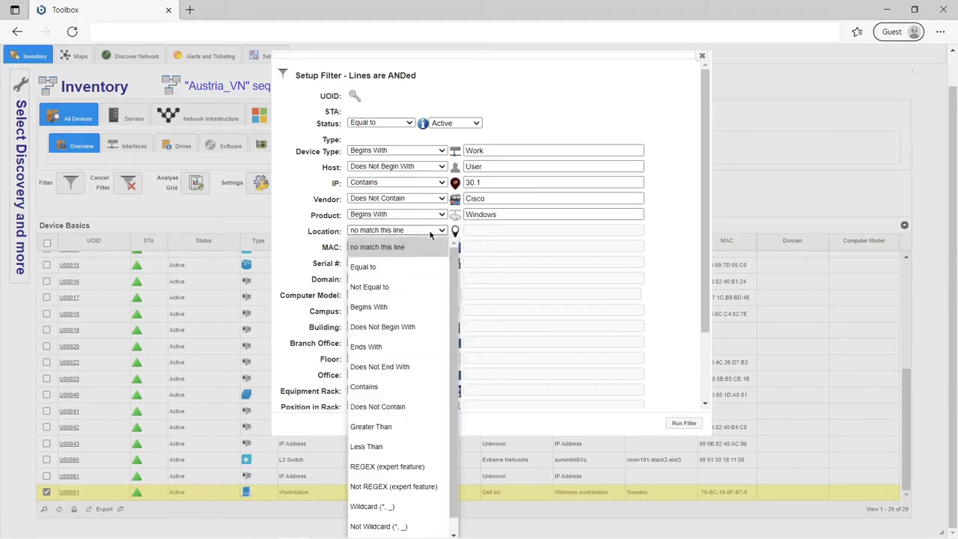
- Add location 'Sweden' and MAC prefix '00' conditions, then redraw interfaces as a pie chart
left_click(374, 265)
type("Sweden")
left_click(396, 246)
left_click(374, 315)
type("00")
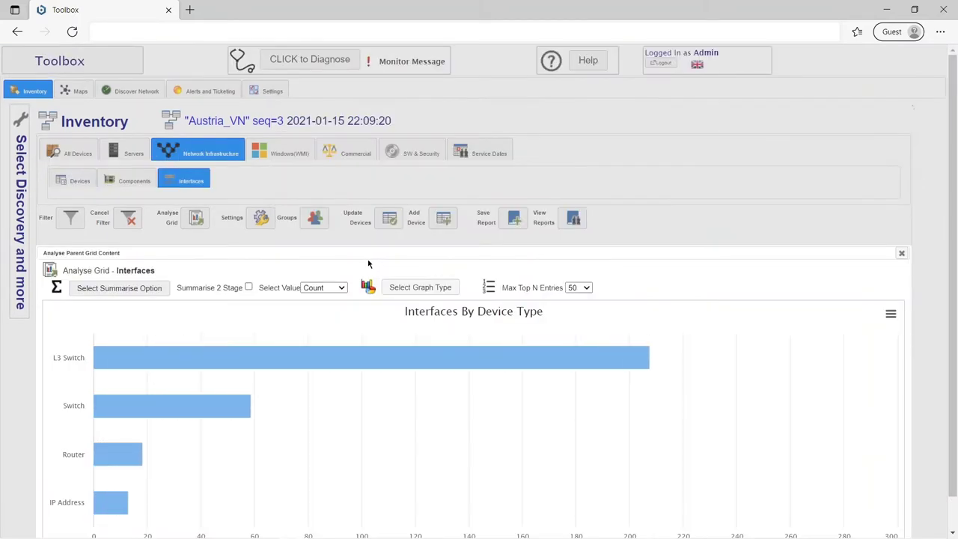
left_click(422, 287)
scroll(455, 287, "down", 1)
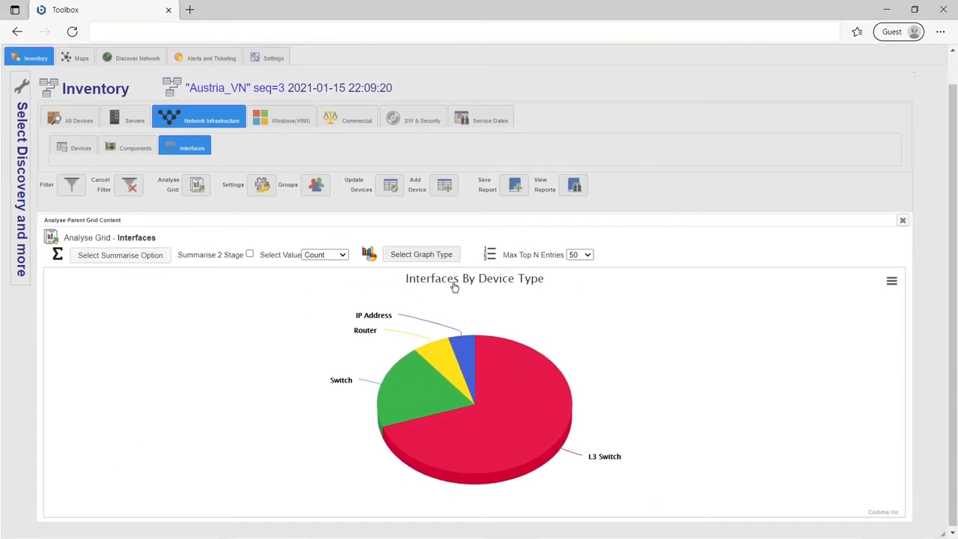
- Show individual discoveries, view MyNewSite03nov2020, then summarise Austria_VN and MyNewSite03nov2020 into one grid
mouse_move(488, 379)
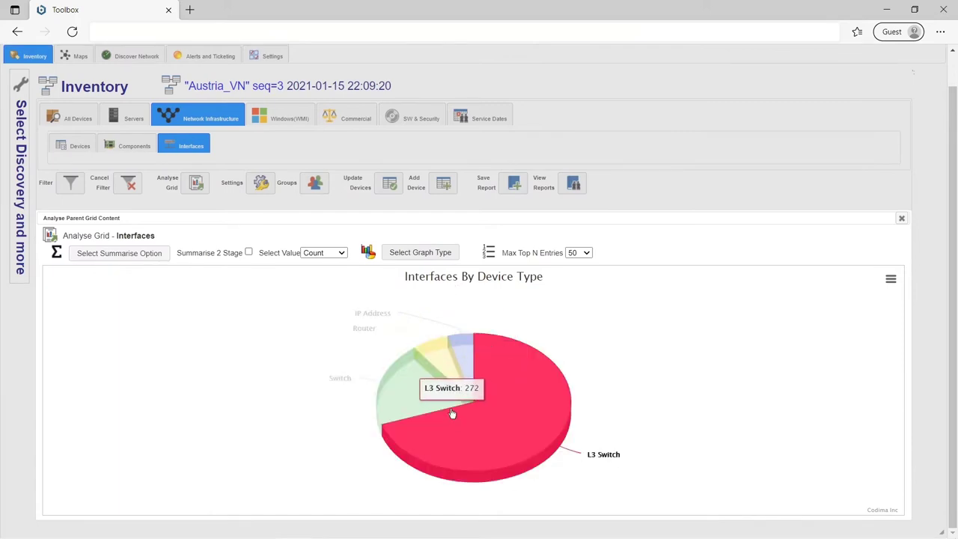
mouse_move(480, 317)
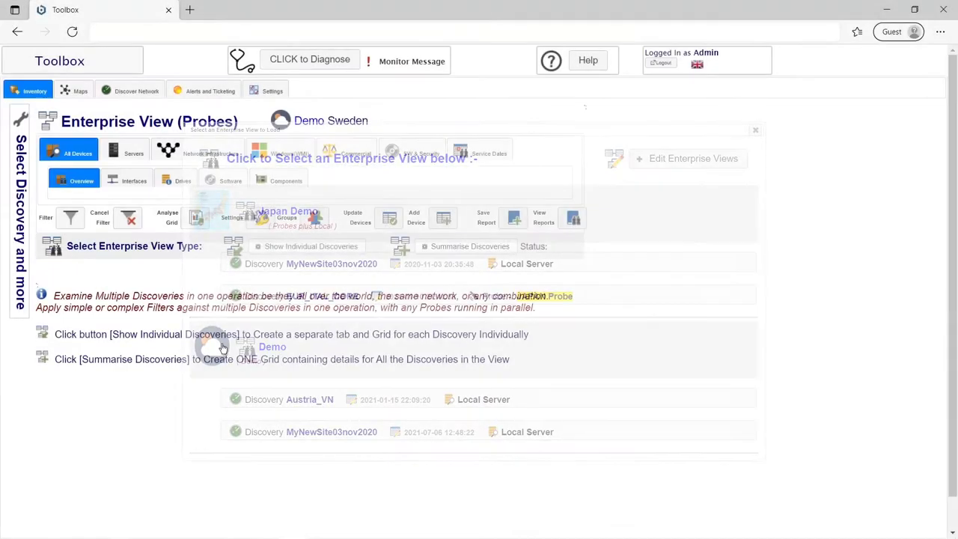
left_click(282, 254)
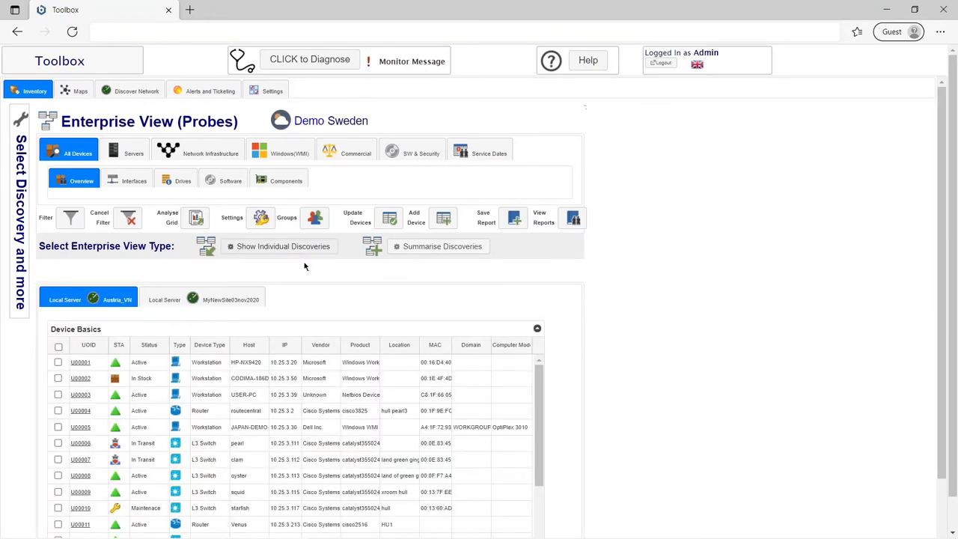
scroll(624, 363, "down", 2)
scroll(497, 376, "down", 3)
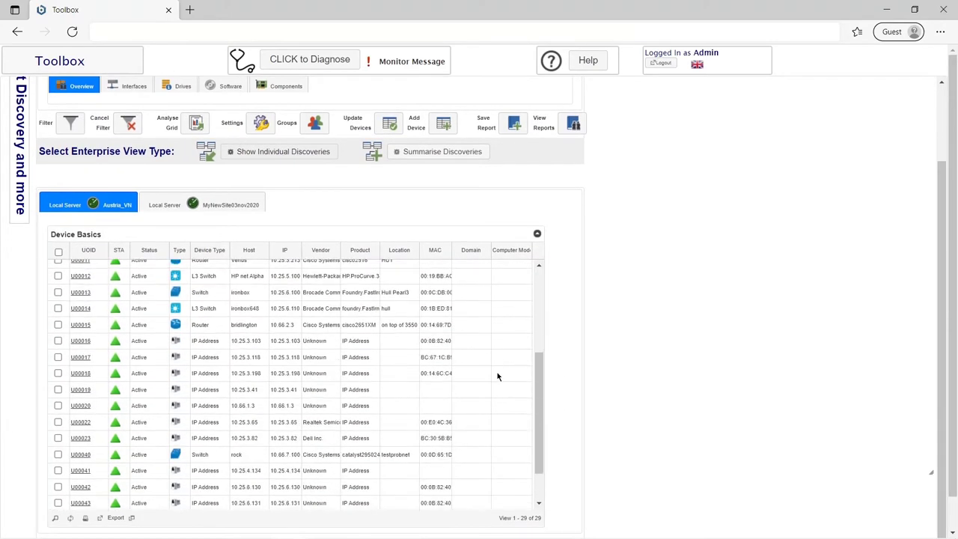
left_click(242, 205)
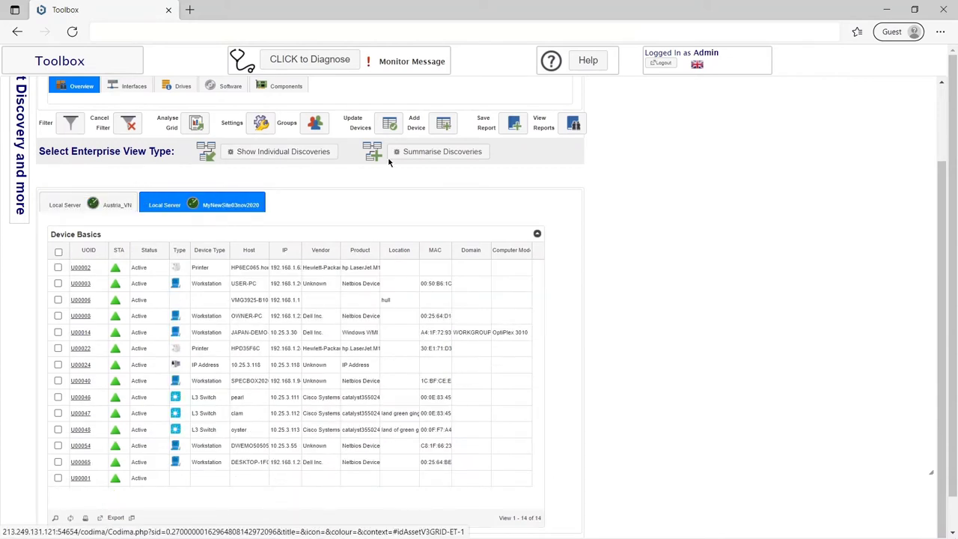
left_click(426, 153)
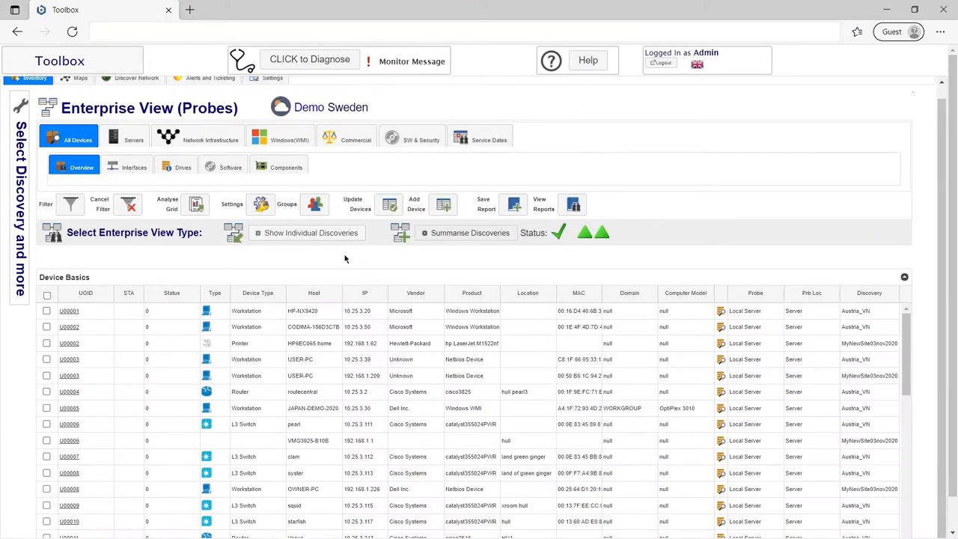
scroll(299, 399, "down", 5)
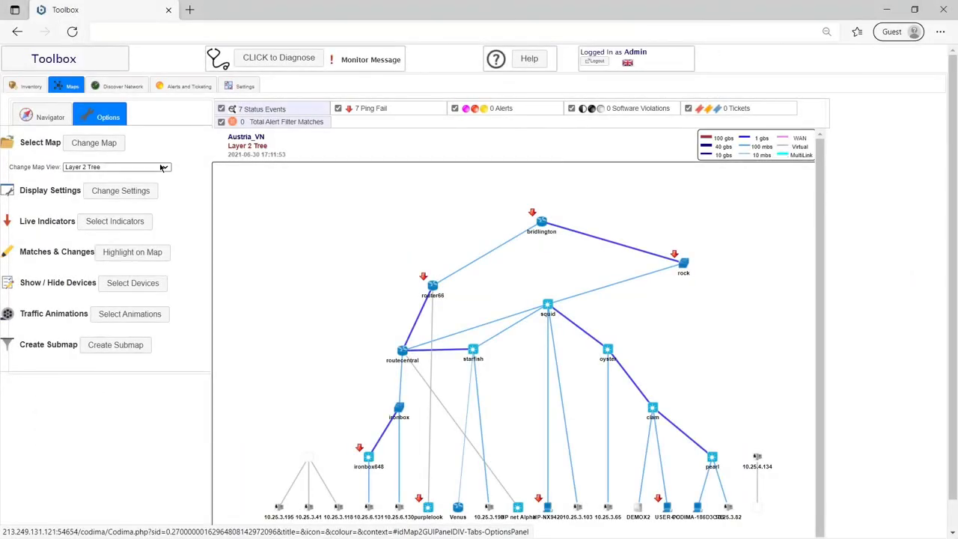
- Switch the map to Network Infrastructure Tree, then Layer 2 Tree, and open Select Devices
left_click(161, 167)
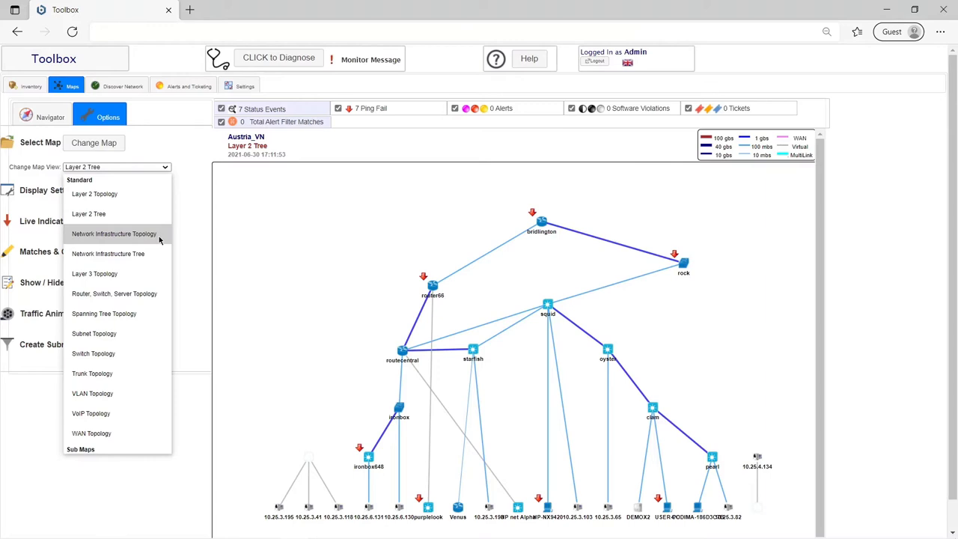
left_click(156, 254)
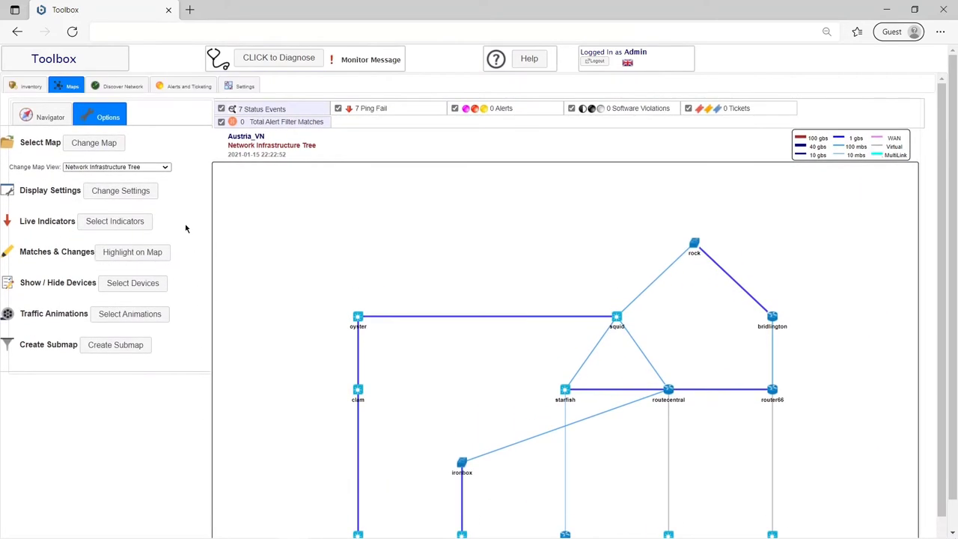
left_click(160, 168)
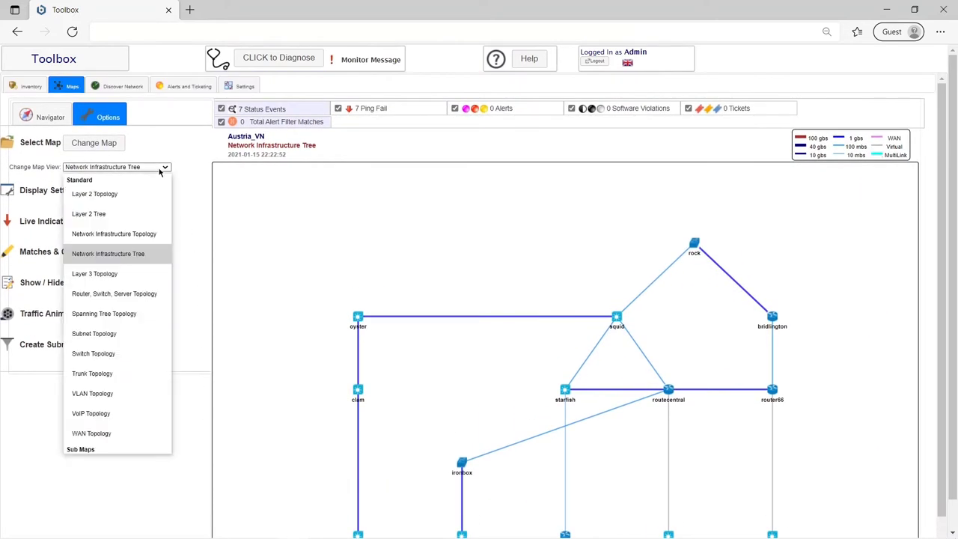
left_click(154, 274)
left_click(147, 288)
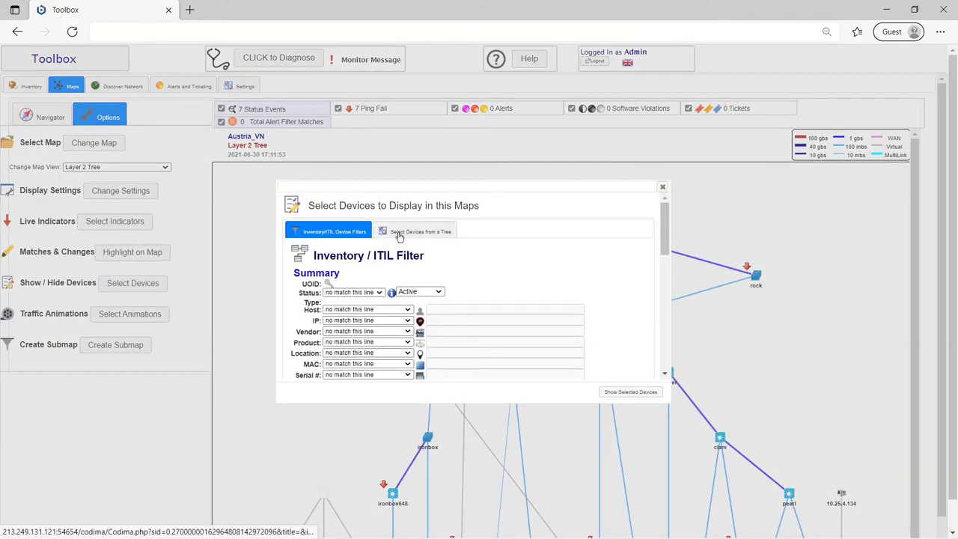
- From the device-type tree, select all Layer 2 switches and routers, show only those, and close
left_click(399, 233)
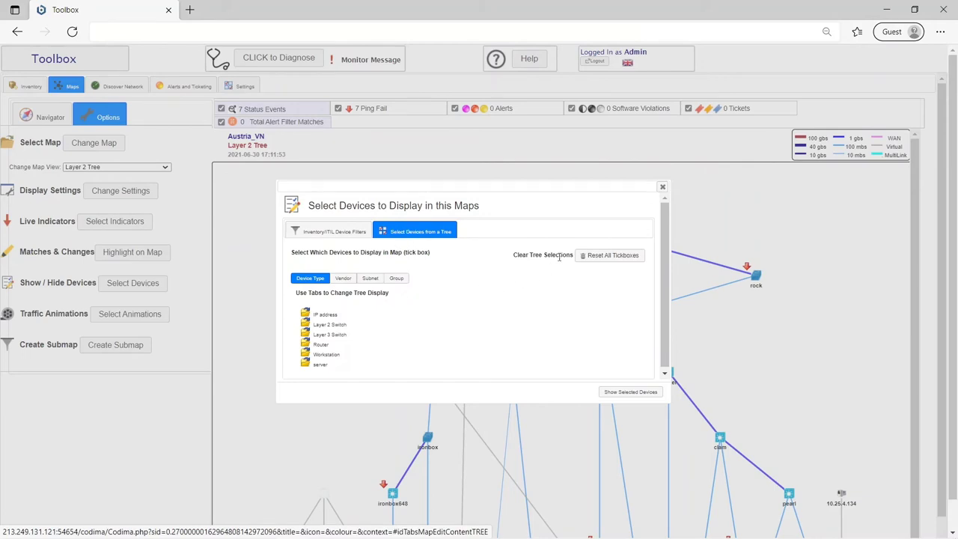
left_click(389, 327)
left_click(378, 322)
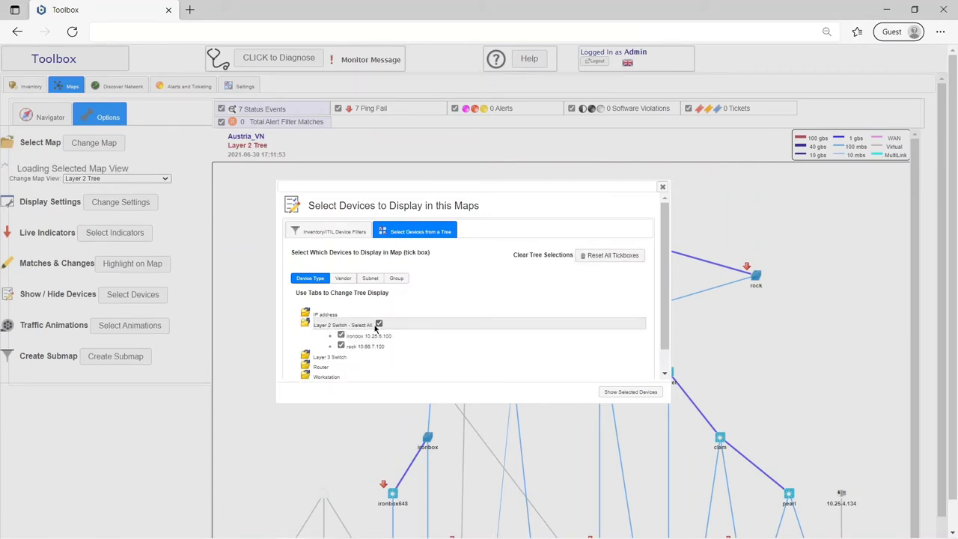
left_click(329, 358)
left_click(305, 356)
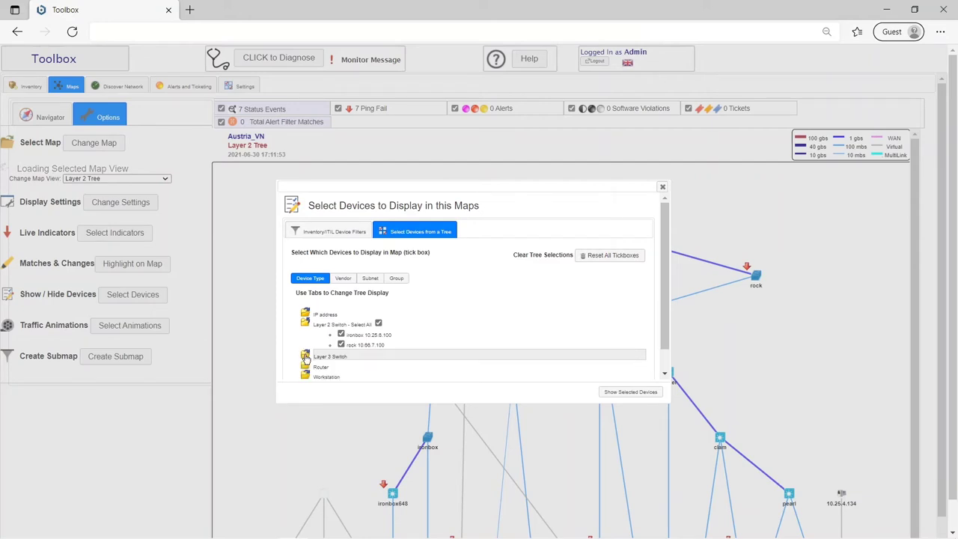
left_click(348, 367)
left_click(361, 366)
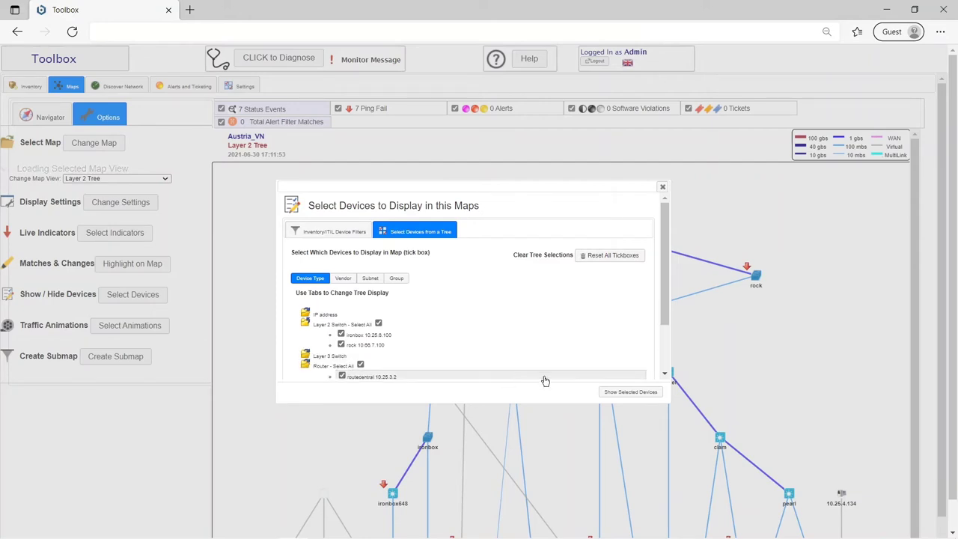
left_click(618, 391)
left_click(663, 186)
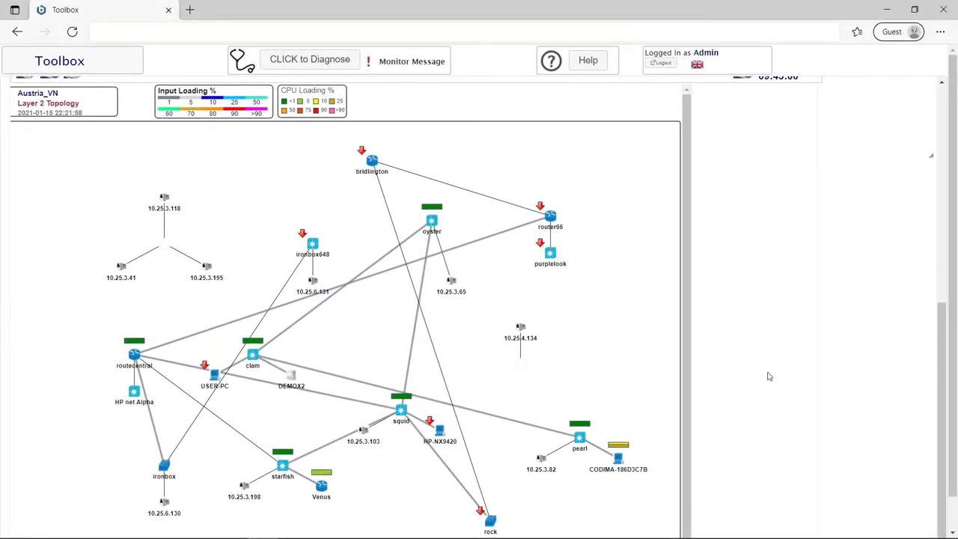
- Download ManualExample_9.vsd from the Visio Maps list on the Discover Network page
scroll(754, 398, "up", 1)
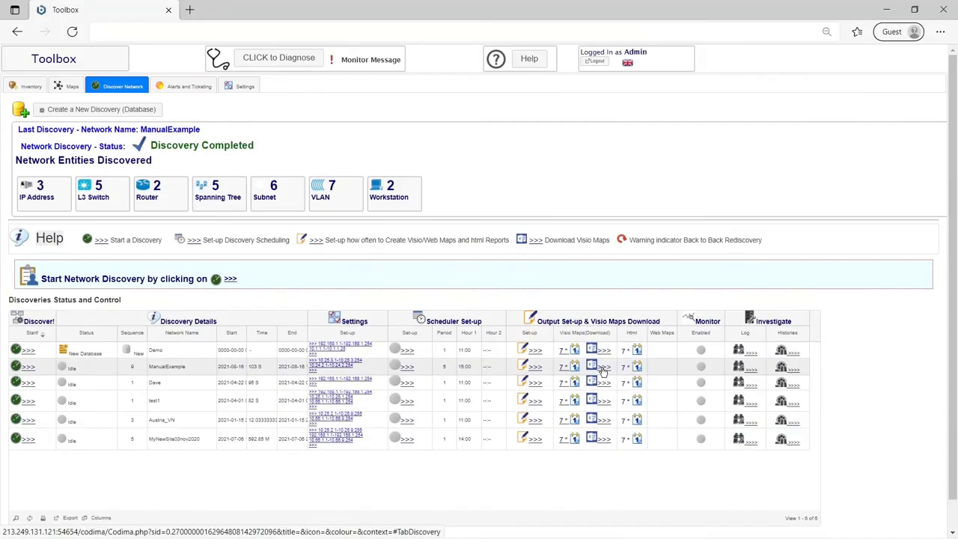
left_click(582, 351)
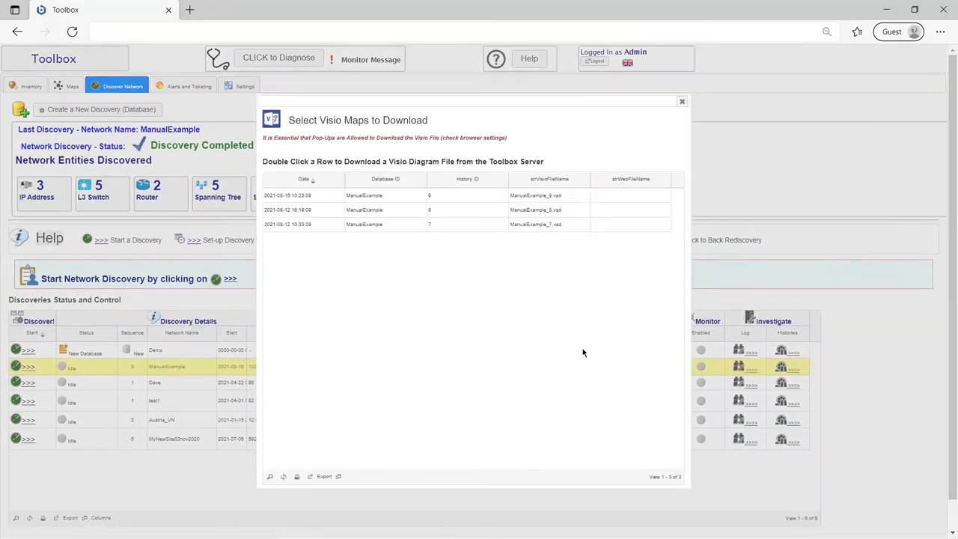
double_click(466, 196)
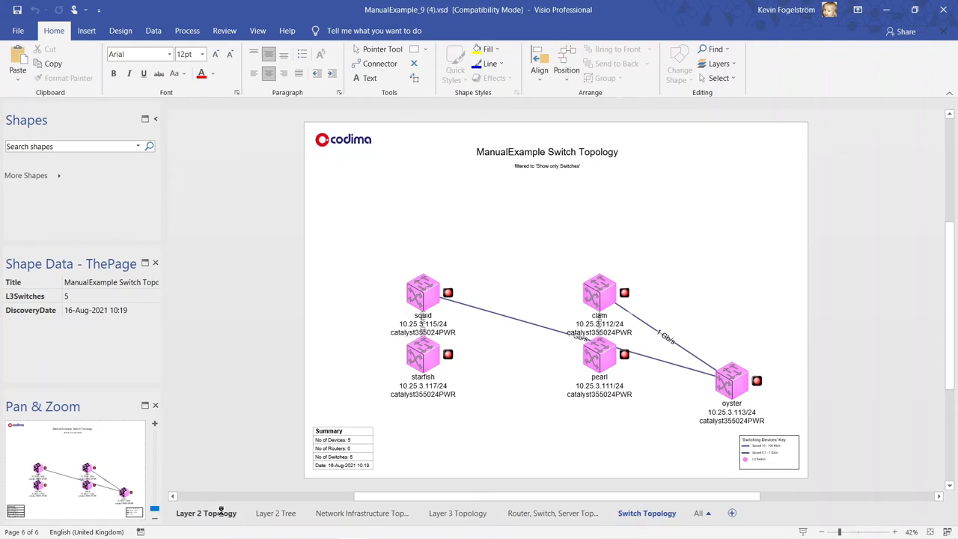
- View the Layer 2 Topology, Layer 2 Tree and Network Infrastructure Topology pages in Visio
left_click(222, 513)
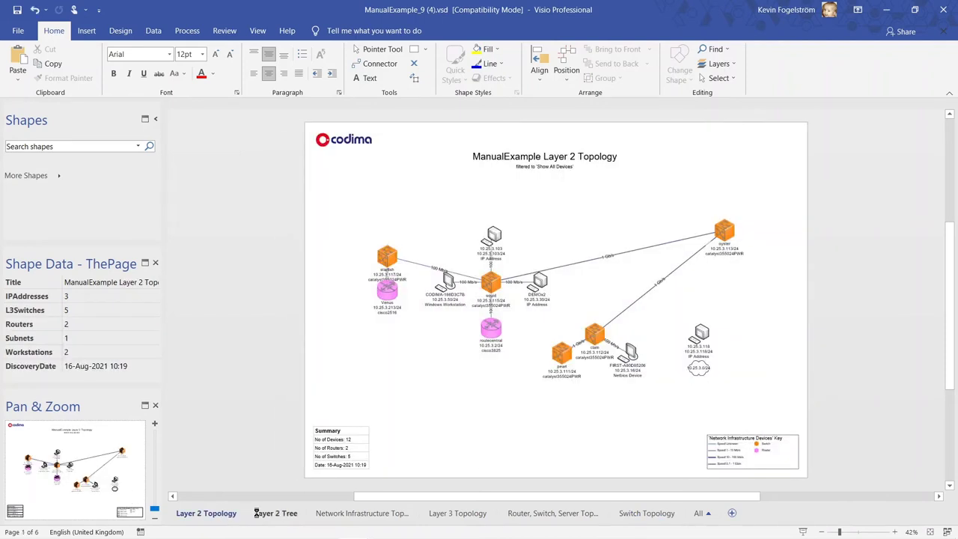
left_click(256, 514)
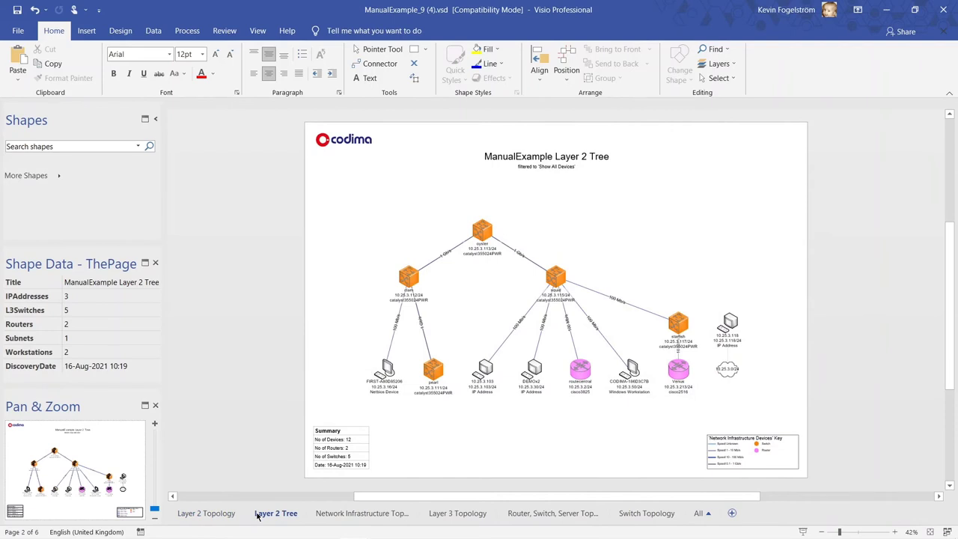
left_click(356, 514)
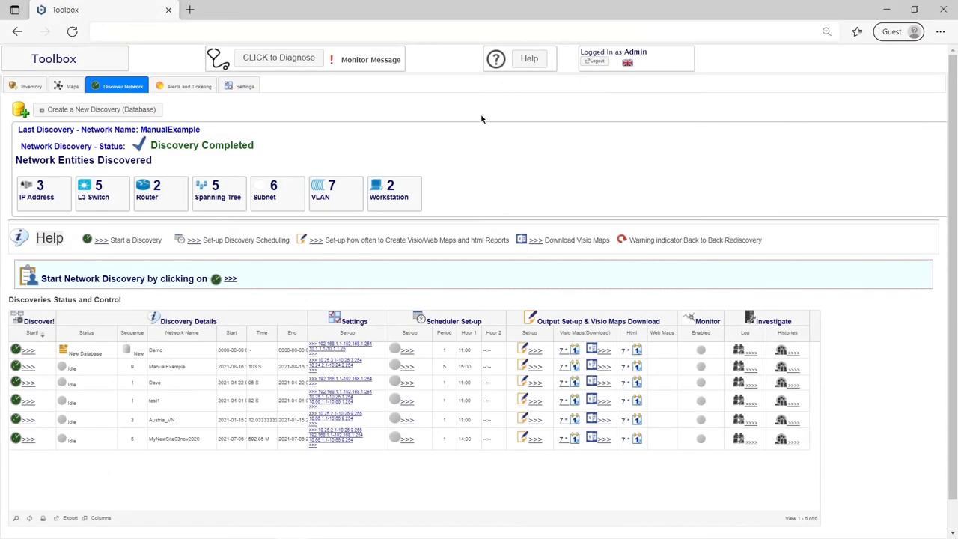
- Open Alerts and Ticketing and expand the job ticket triage rules showing the Power Fail rule
left_click(200, 88)
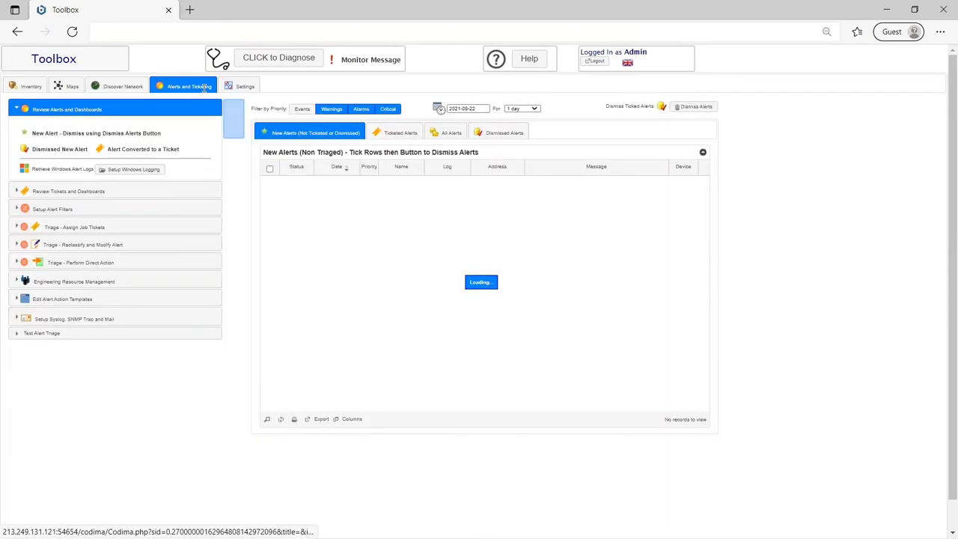
left_click(184, 223)
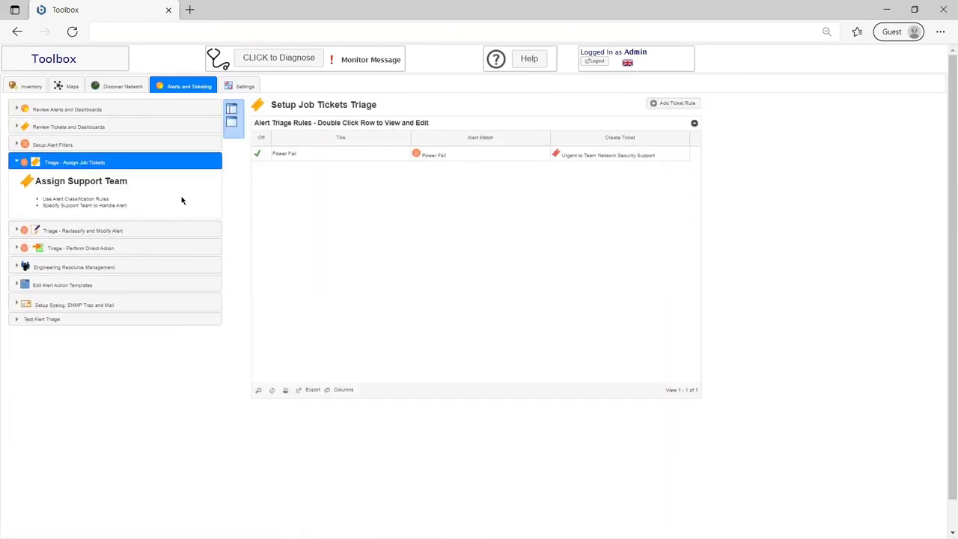